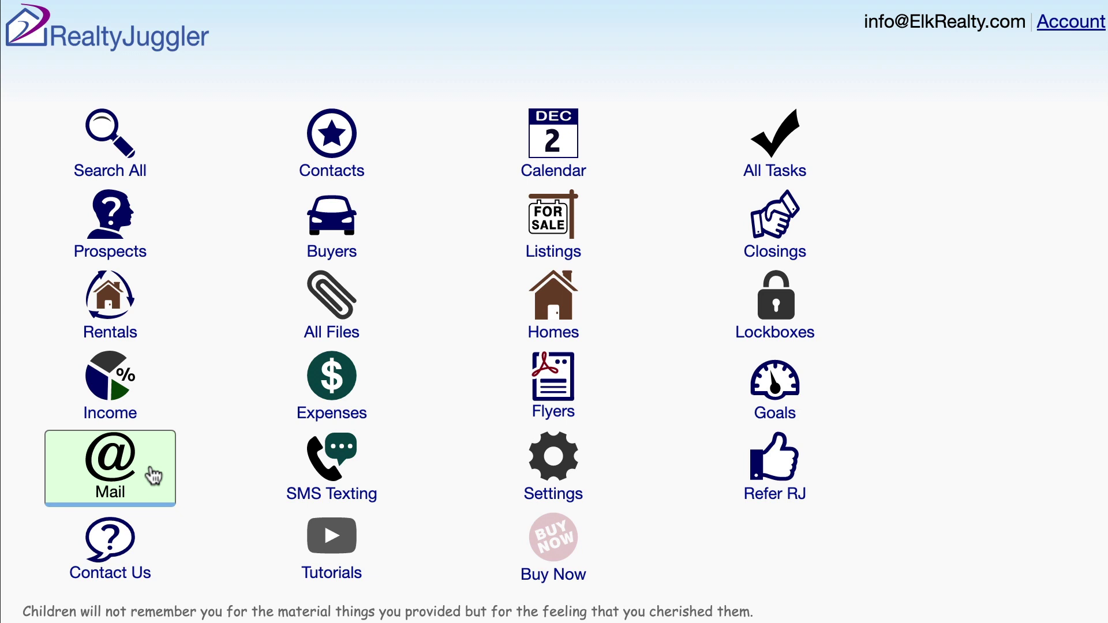
Step: Go to Mail > MailChimp Newsletter and follow the MailChimp.com link
click(154, 476)
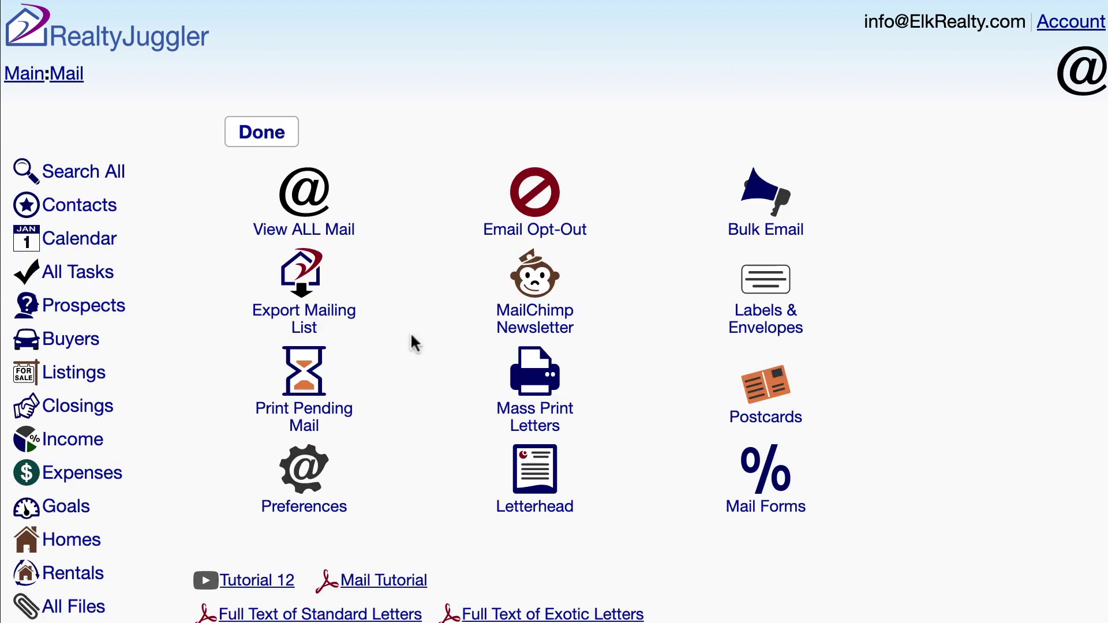
click(556, 298)
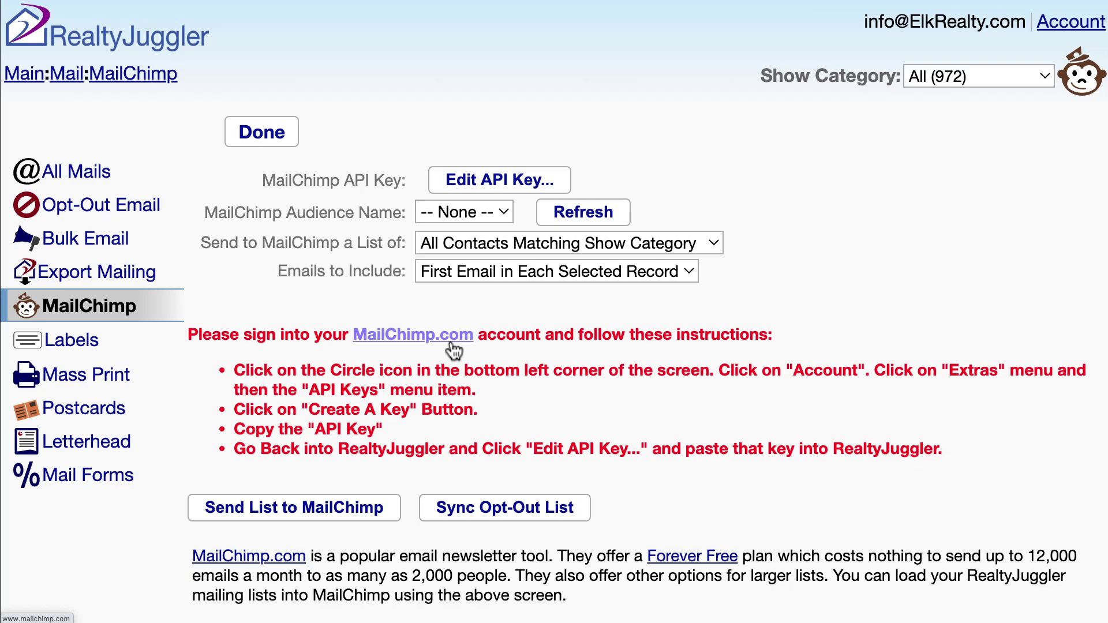
click(453, 343)
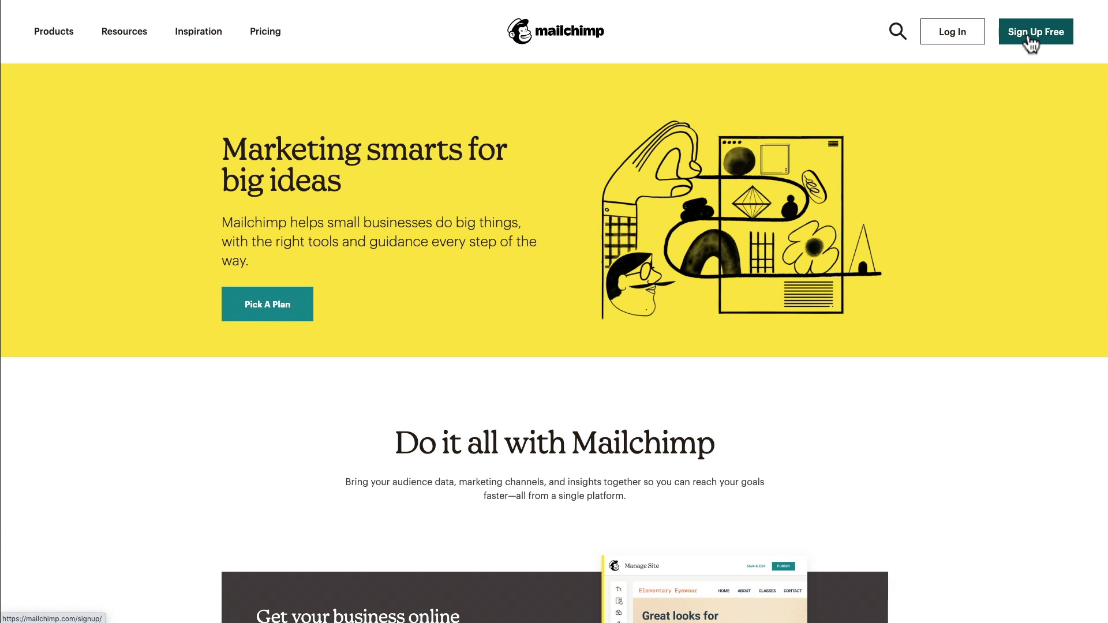
Step: Log in to the Mailchimp account after passing the reCAPTCHA check
click(952, 36)
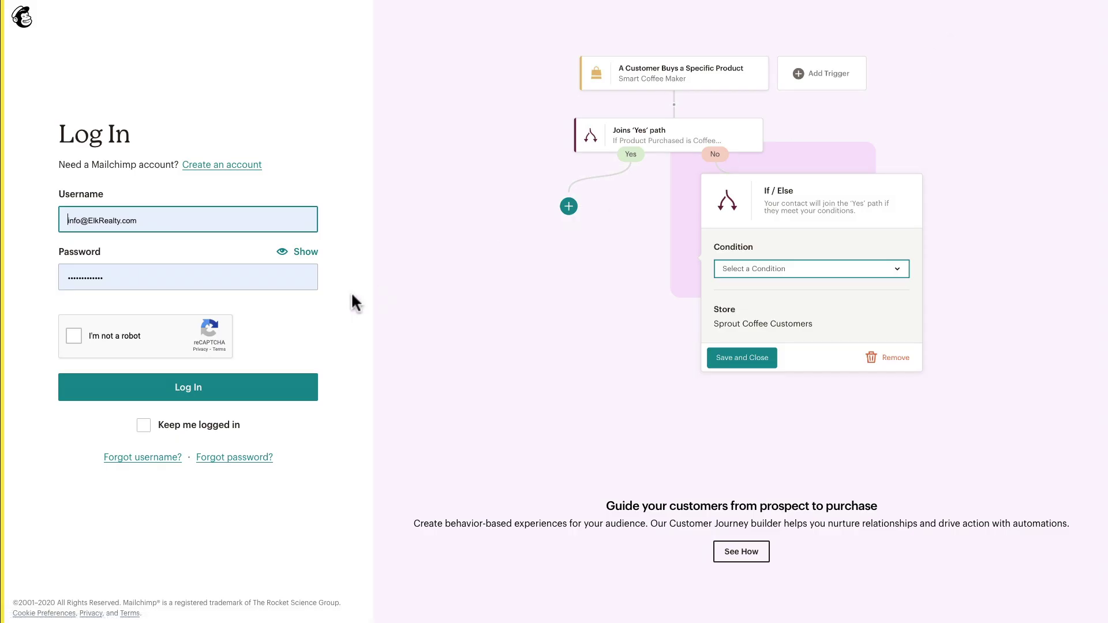
click(74, 336)
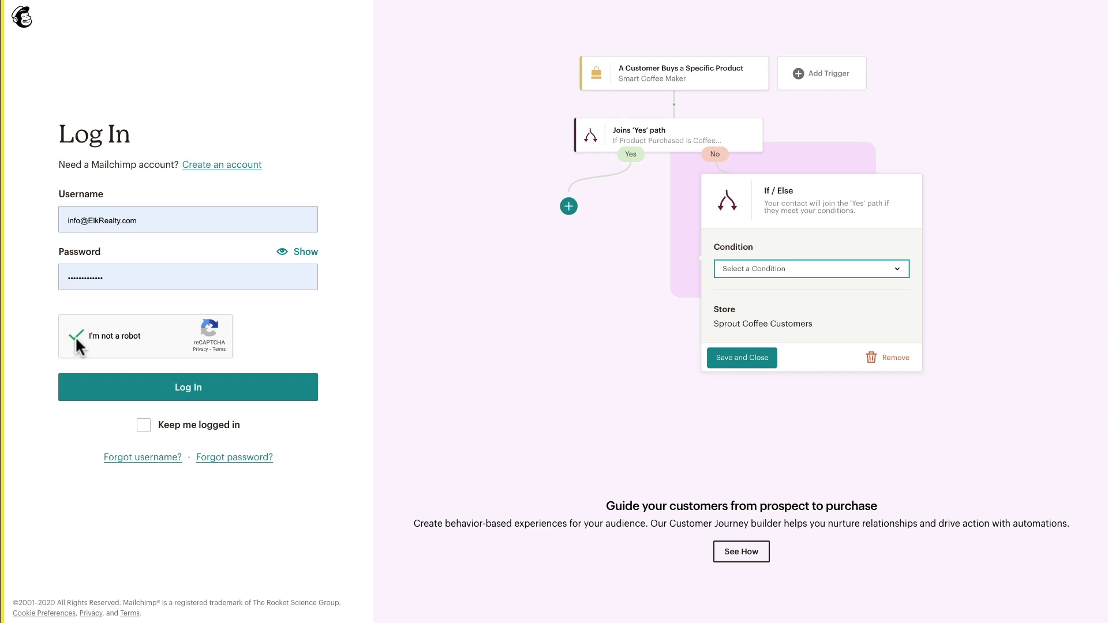
click(186, 396)
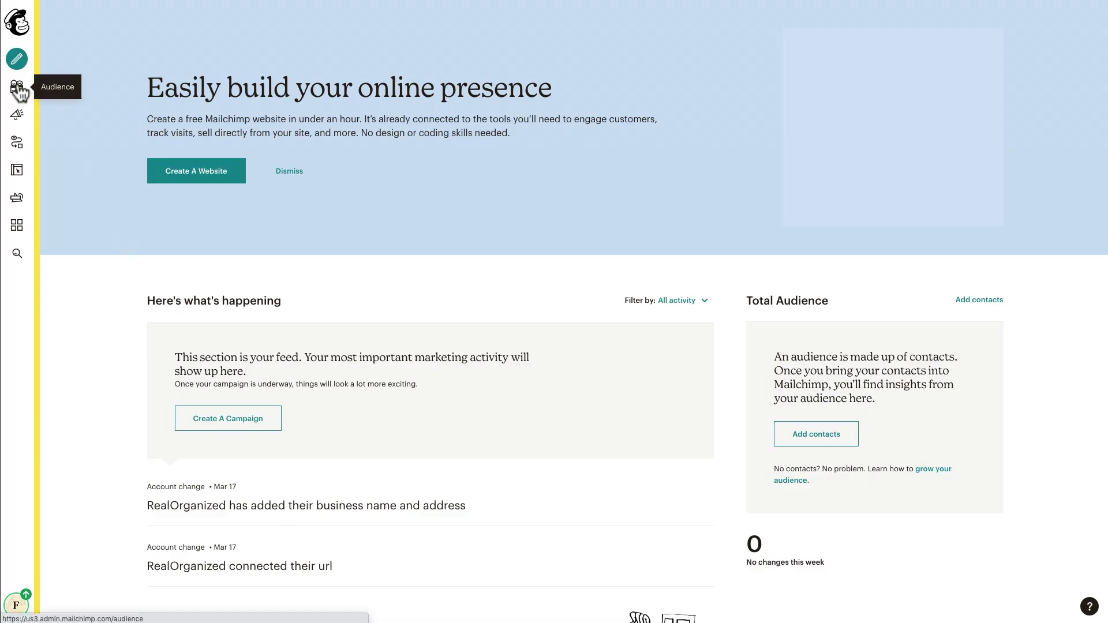
Step: Start a new Mailchimp audience named Buyer Prospects
click(17, 88)
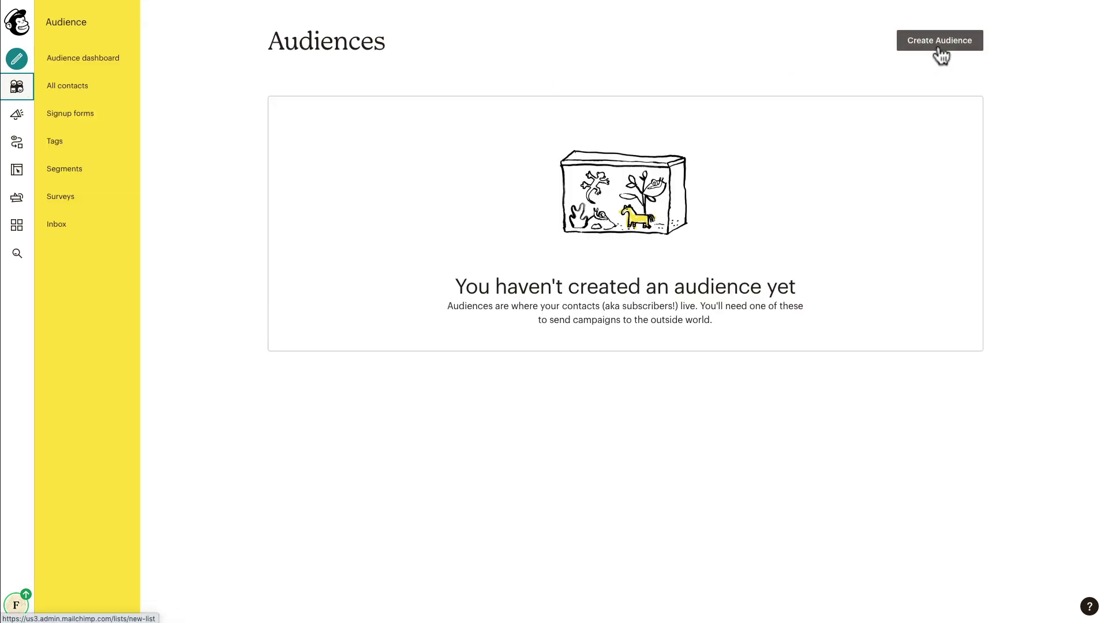
click(939, 48)
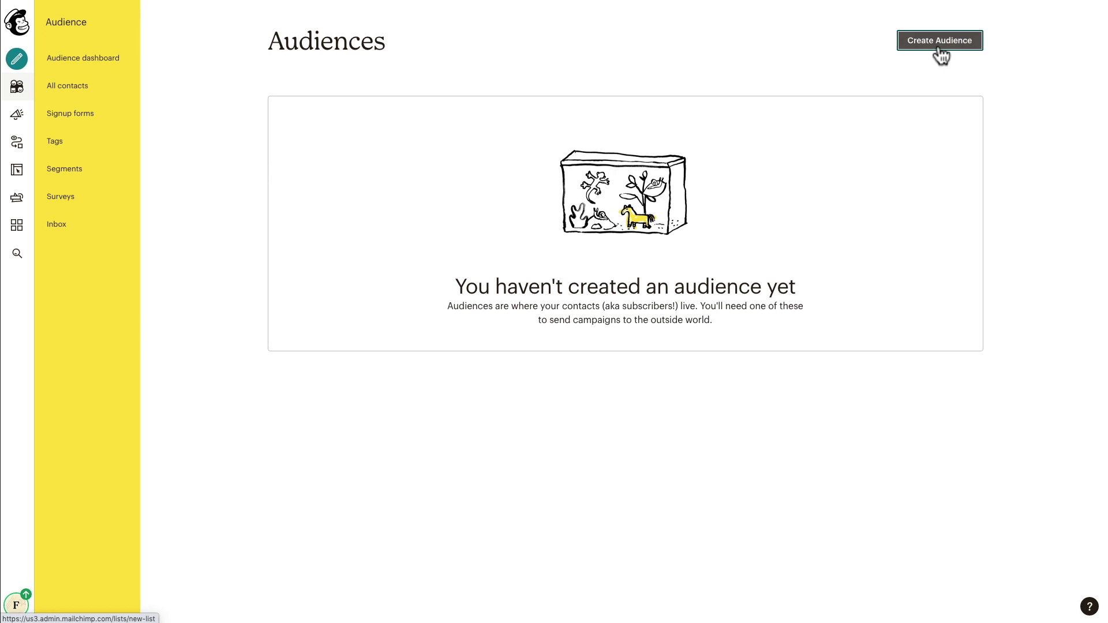
click(548, 147)
text(Buyer Prospects)
Step: Enter the sender e-mail and name, add reminder 'You requested information about properties in your area.', then save
click(549, 162)
click(517, 193)
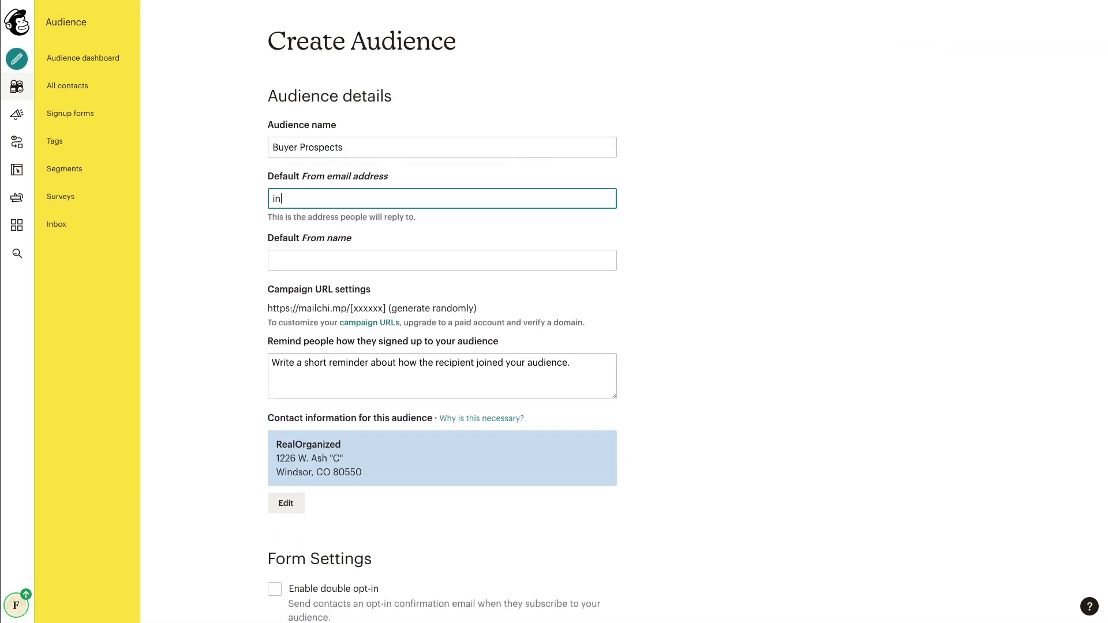
click(551, 219)
click(531, 245)
click(543, 282)
click(553, 347)
text(You requested information about properties in your area.)
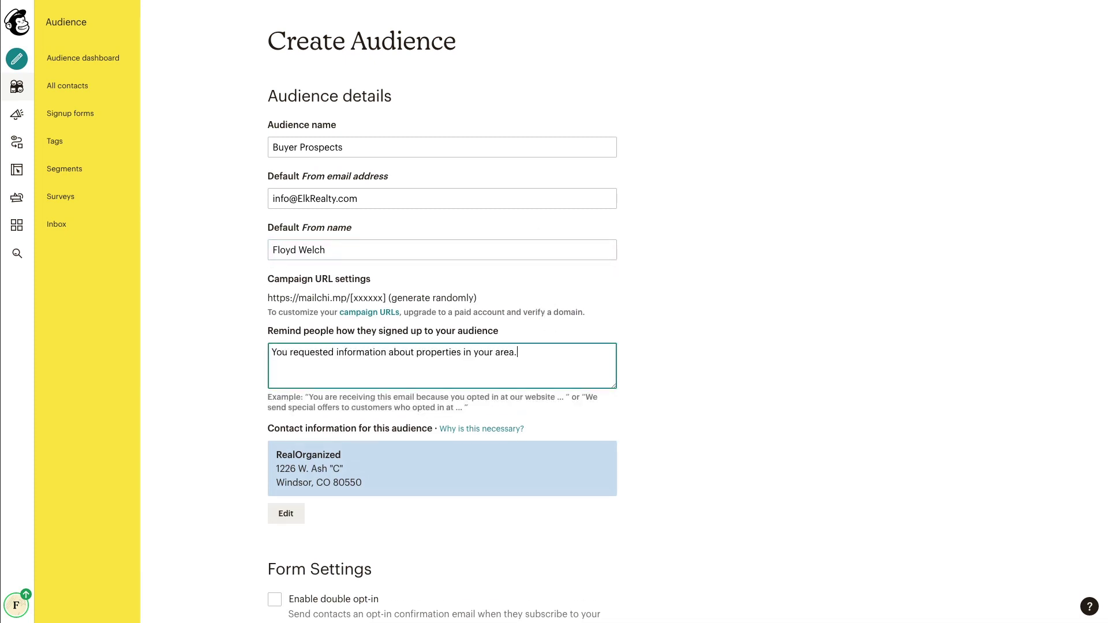
click(636, 344)
scroll(636, 343, down, 7)
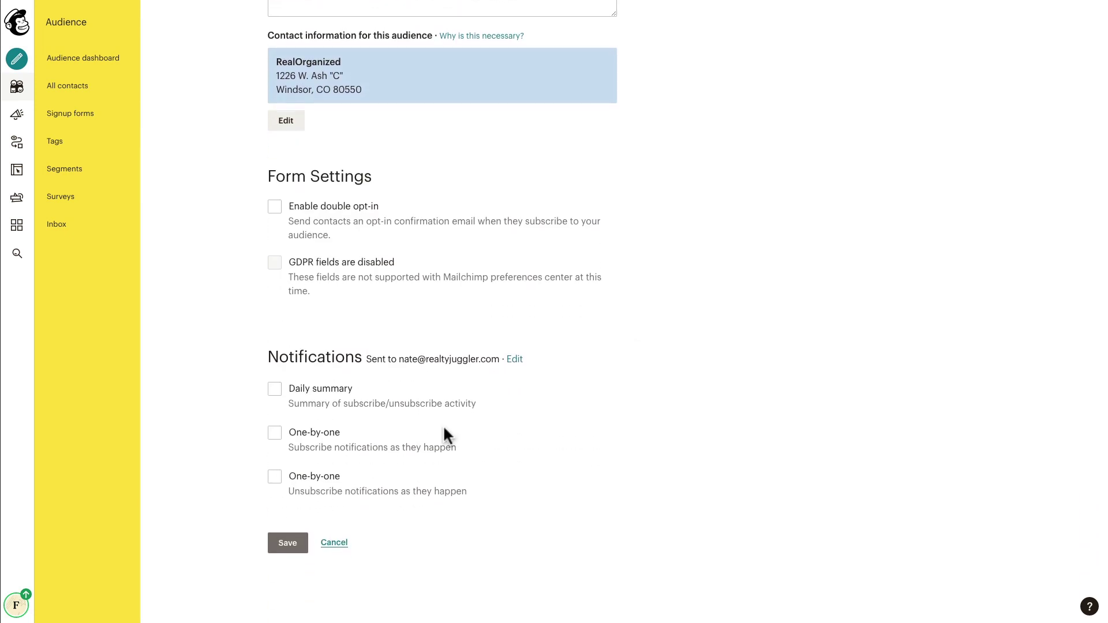
click(299, 538)
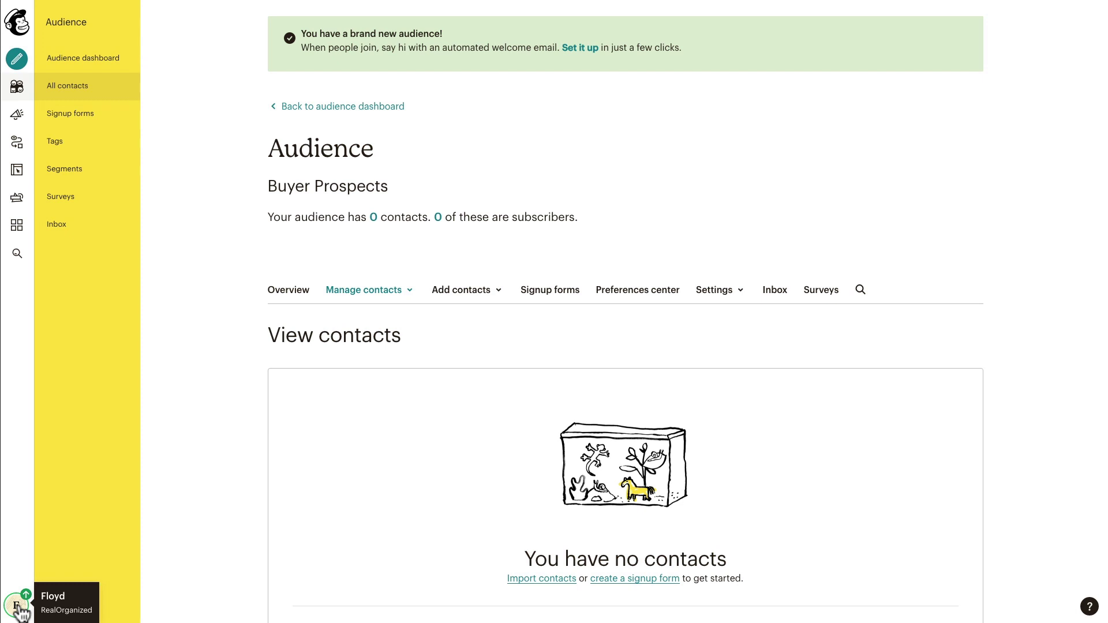
Step: Go to the account profile's Extras > API keys page
click(17, 610)
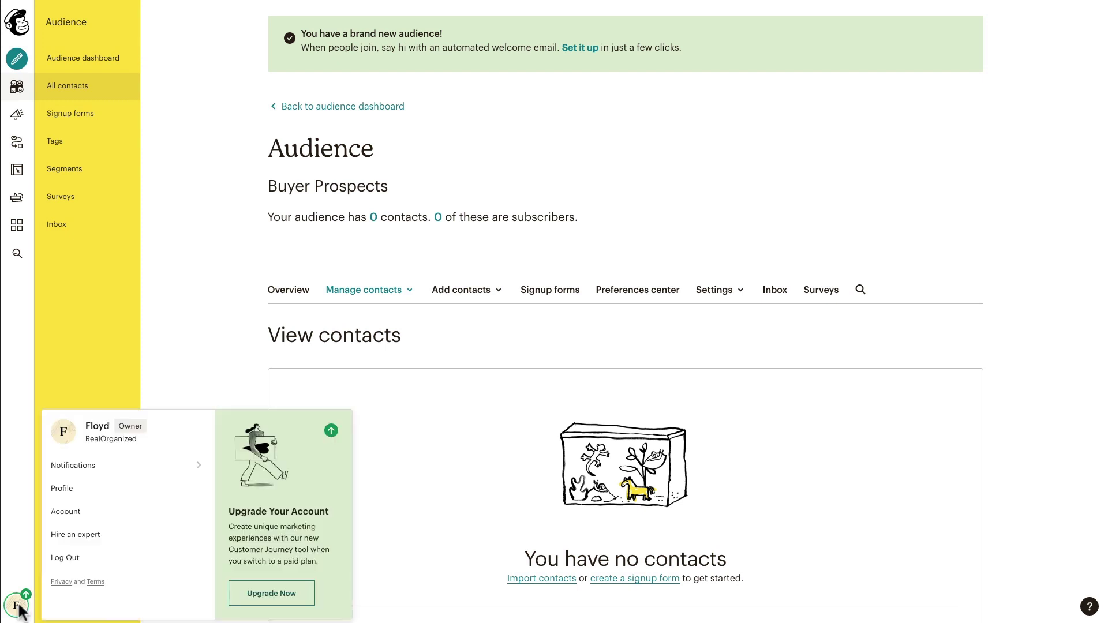
click(74, 489)
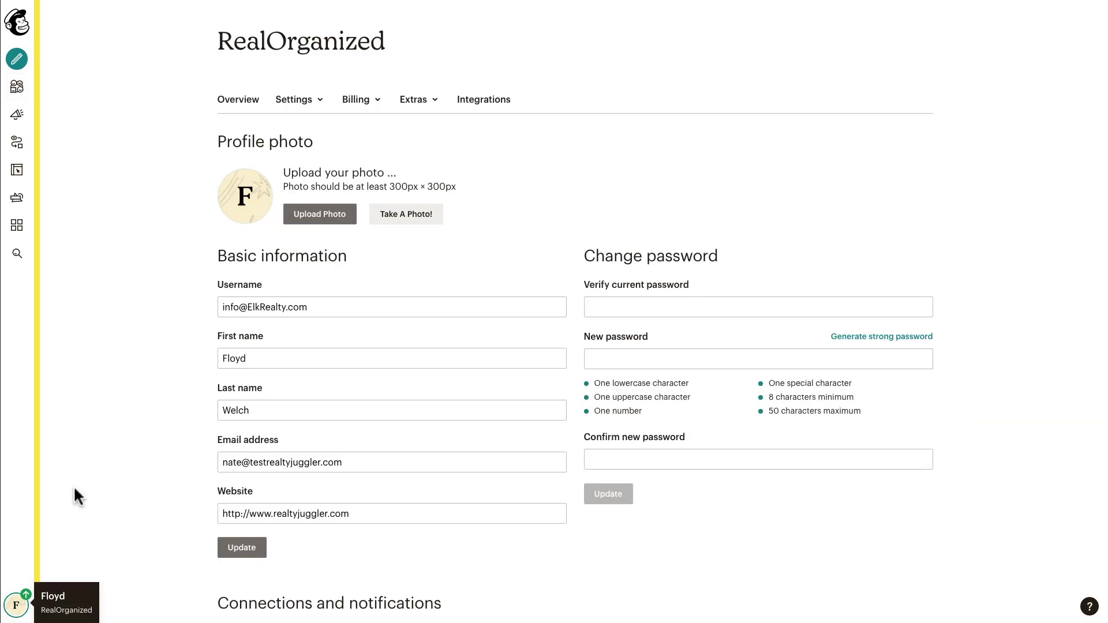
click(426, 110)
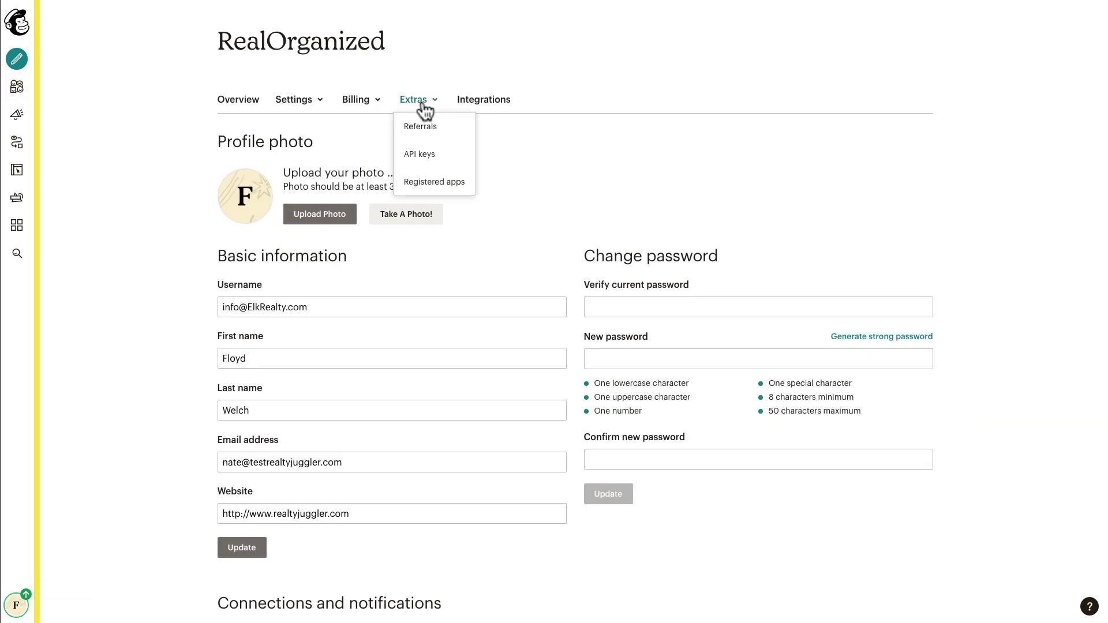
click(420, 156)
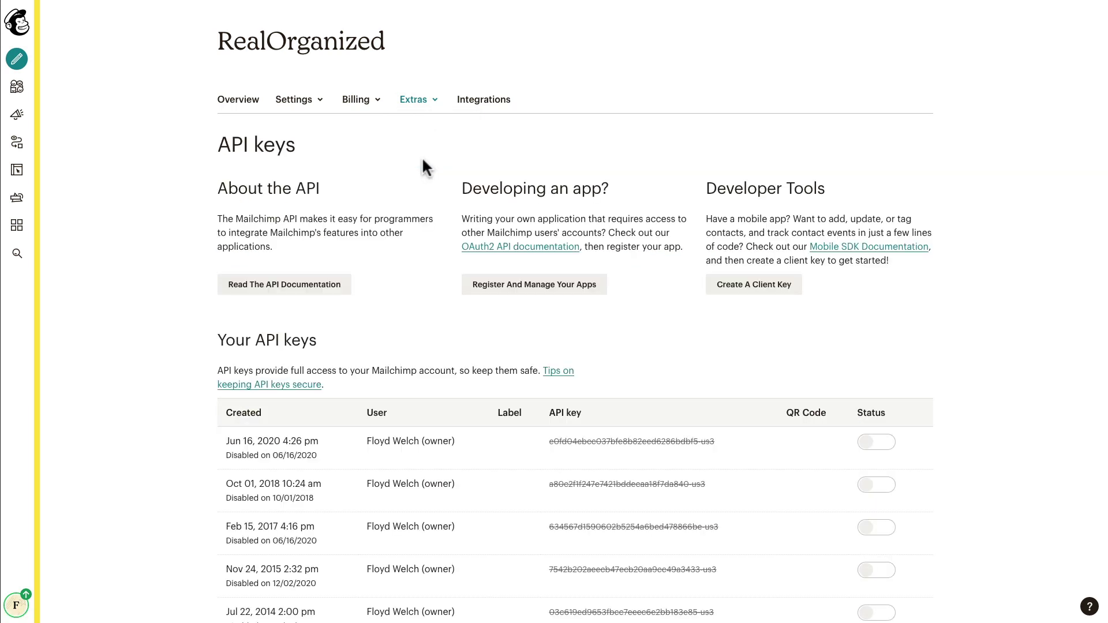
Step: Create a new API key and copy it to the clipboard
scroll(423, 163, down, 7)
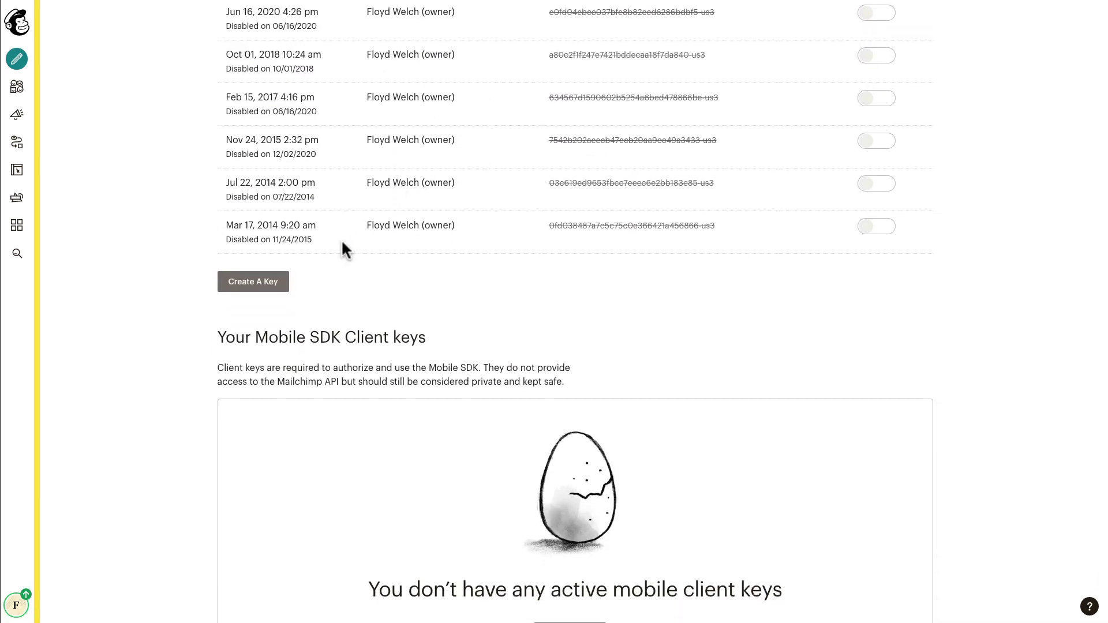
click(263, 295)
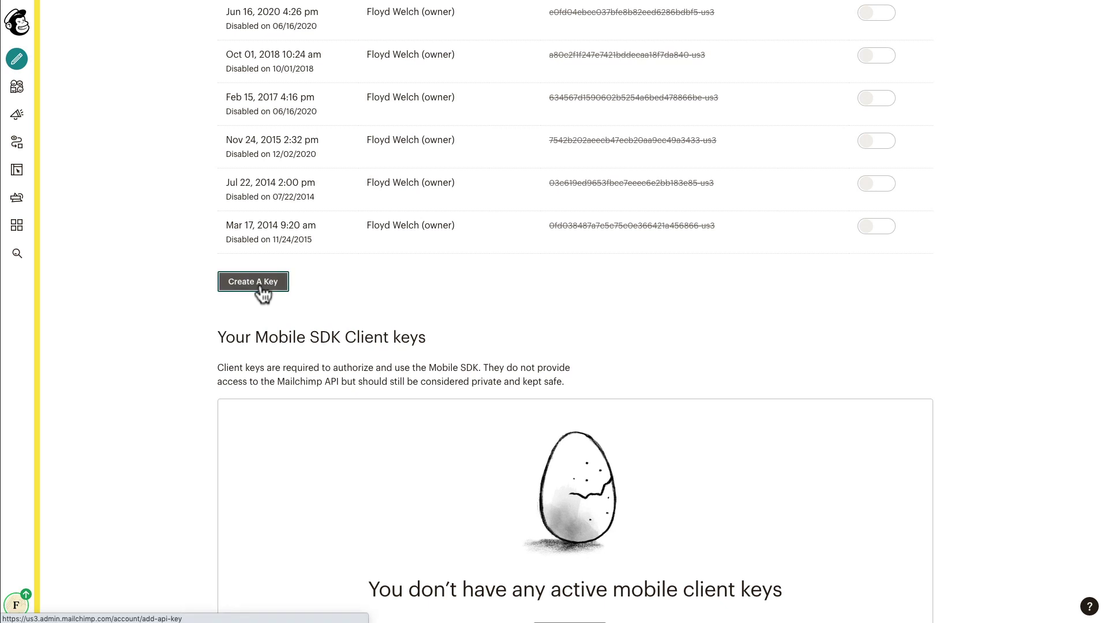
scroll(262, 284, down, 2)
drag(753, 389, 568, 388)
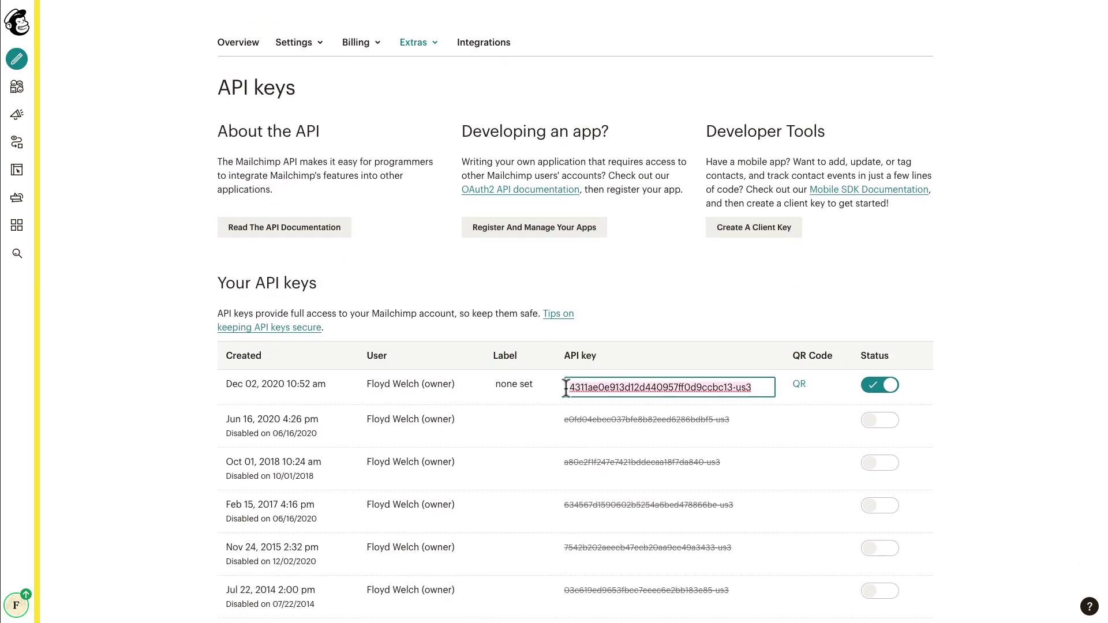
right_click(596, 386)
click(635, 487)
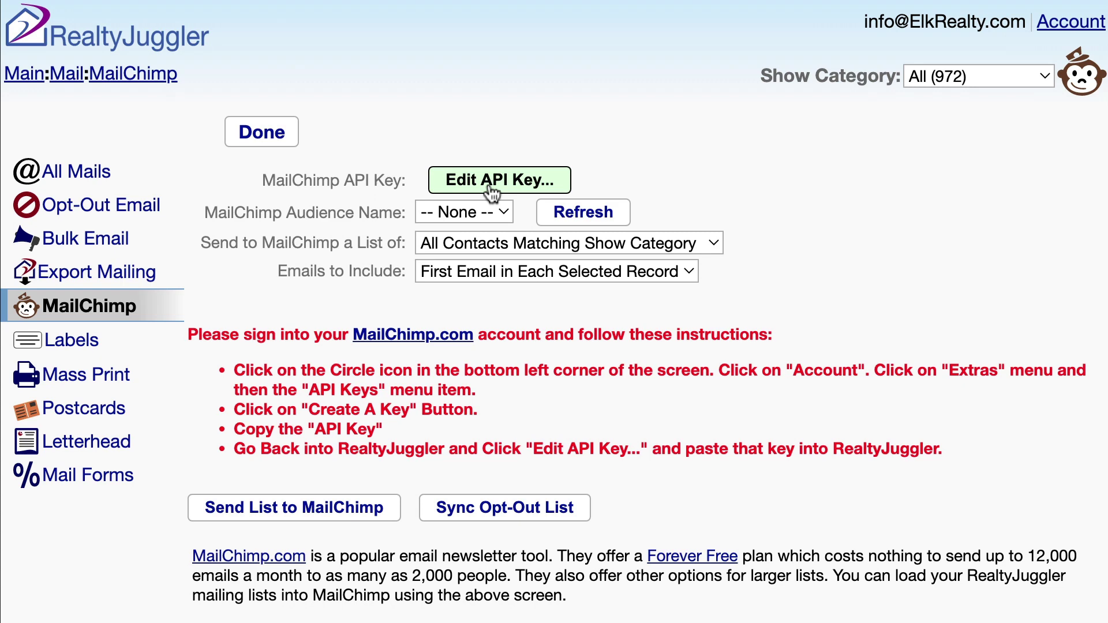
Step: Paste the copied API key into RealtyJuggler's Edit API Key field and confirm with OK
click(492, 192)
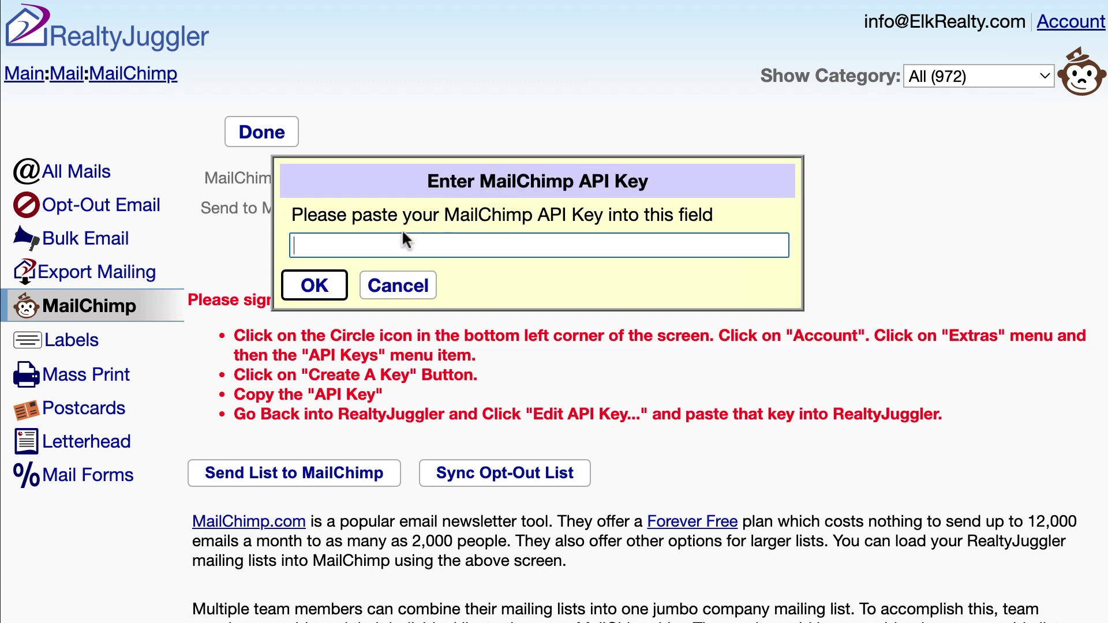
right_click(389, 241)
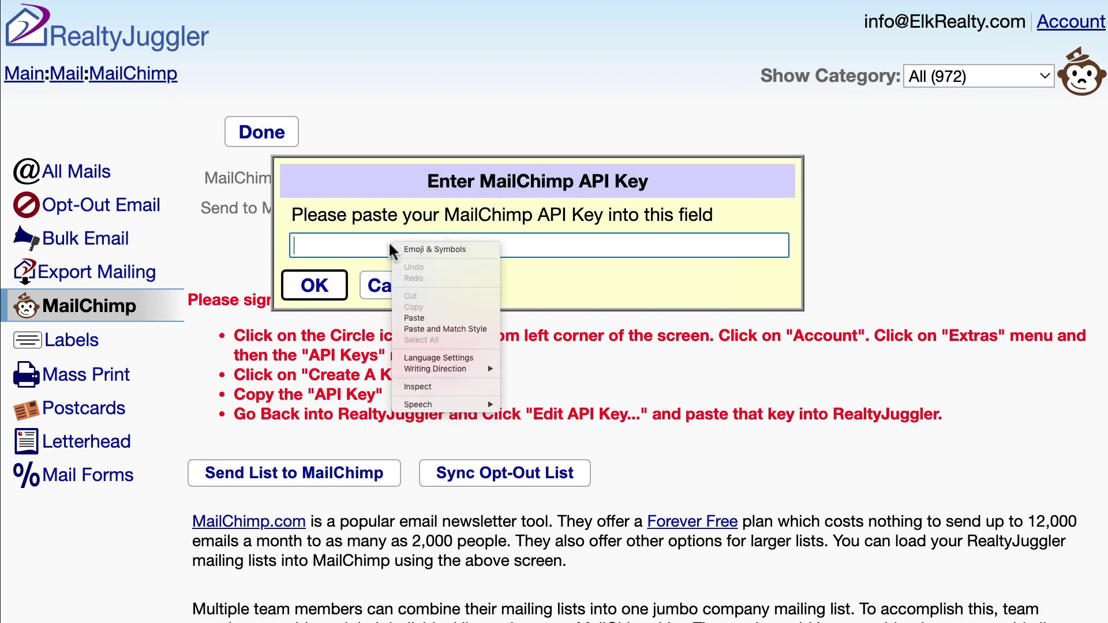
click(428, 318)
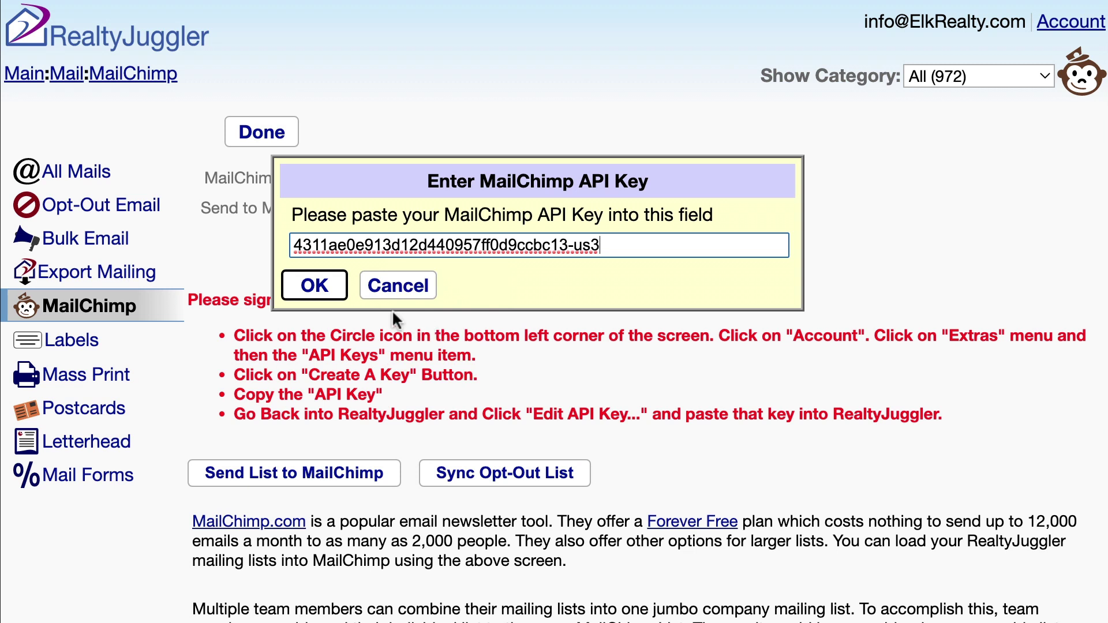
click(338, 289)
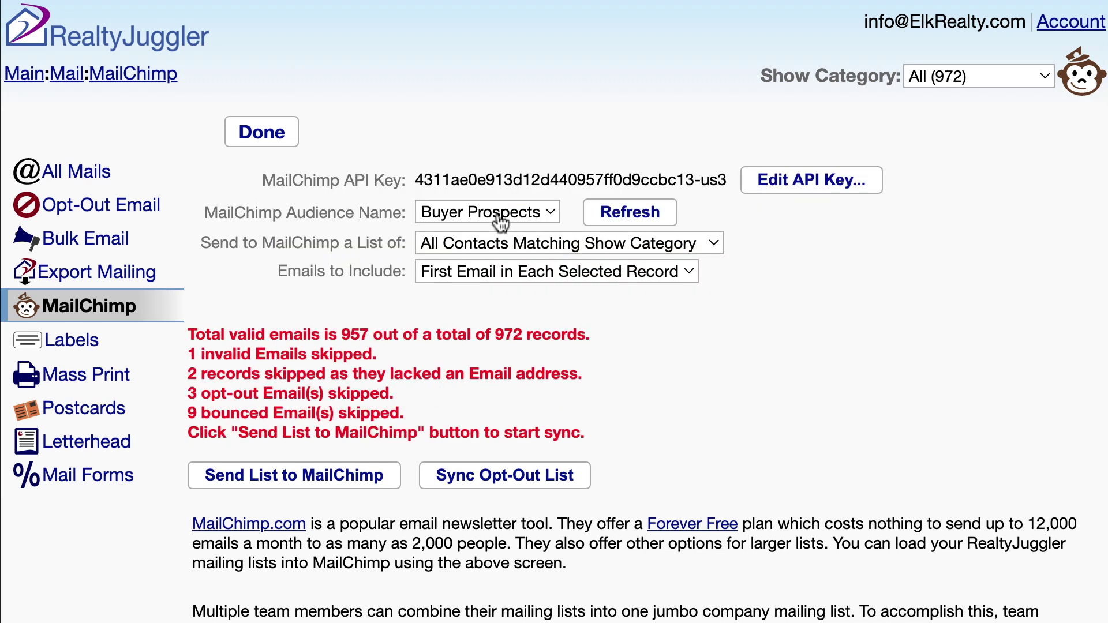
click(545, 218)
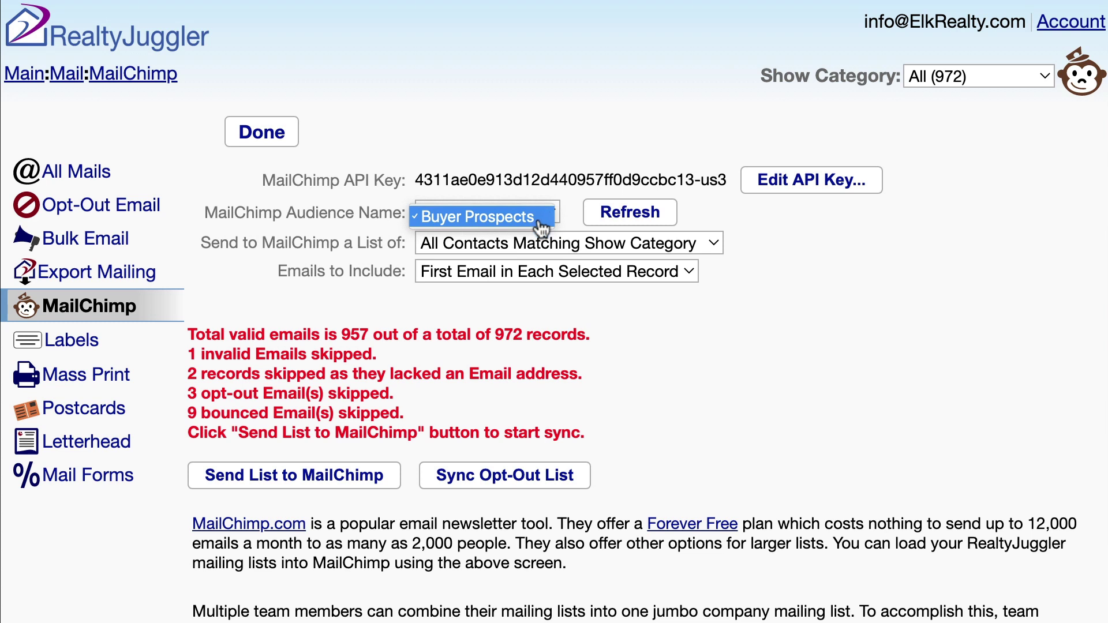
click(541, 220)
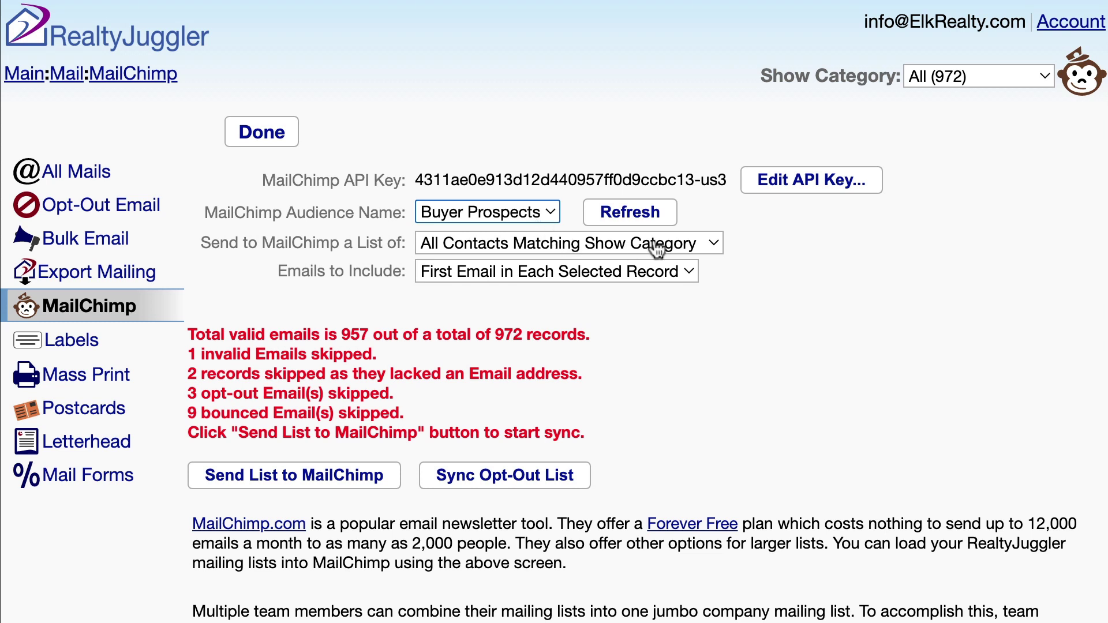
click(713, 242)
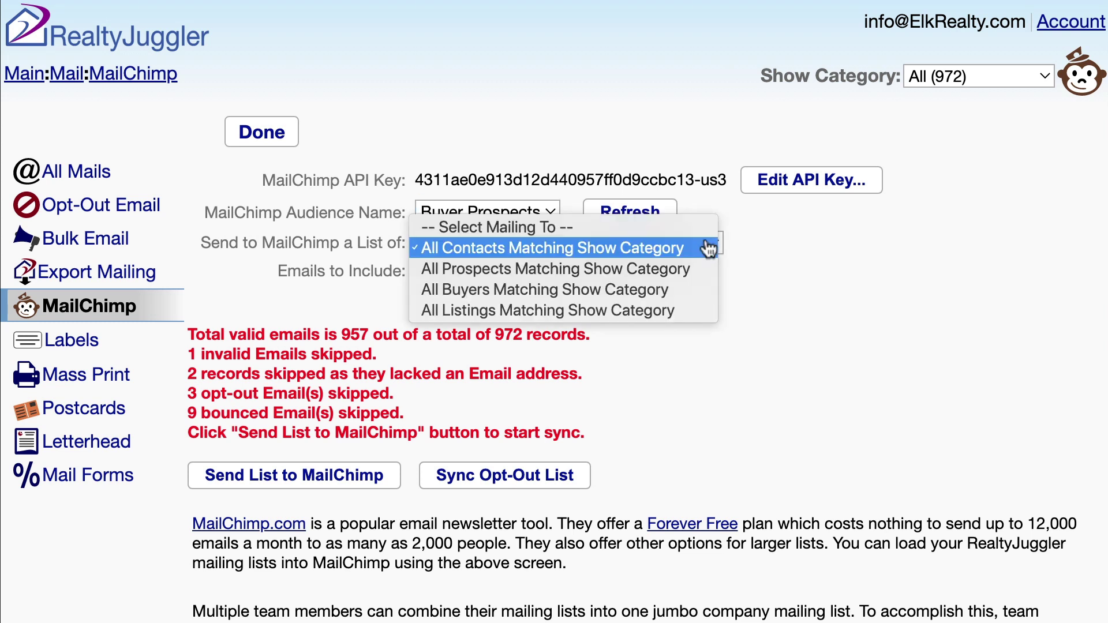
click(698, 252)
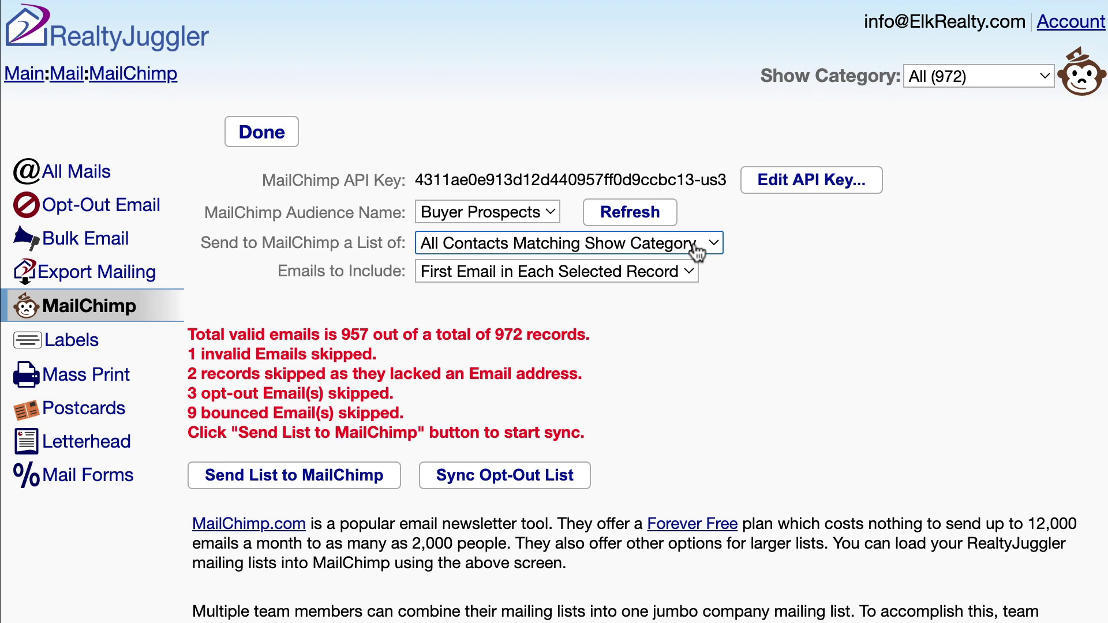
Step: Show the Newsletter (50) category, keeping First Email in Each Selected Record as emails to include
click(1019, 75)
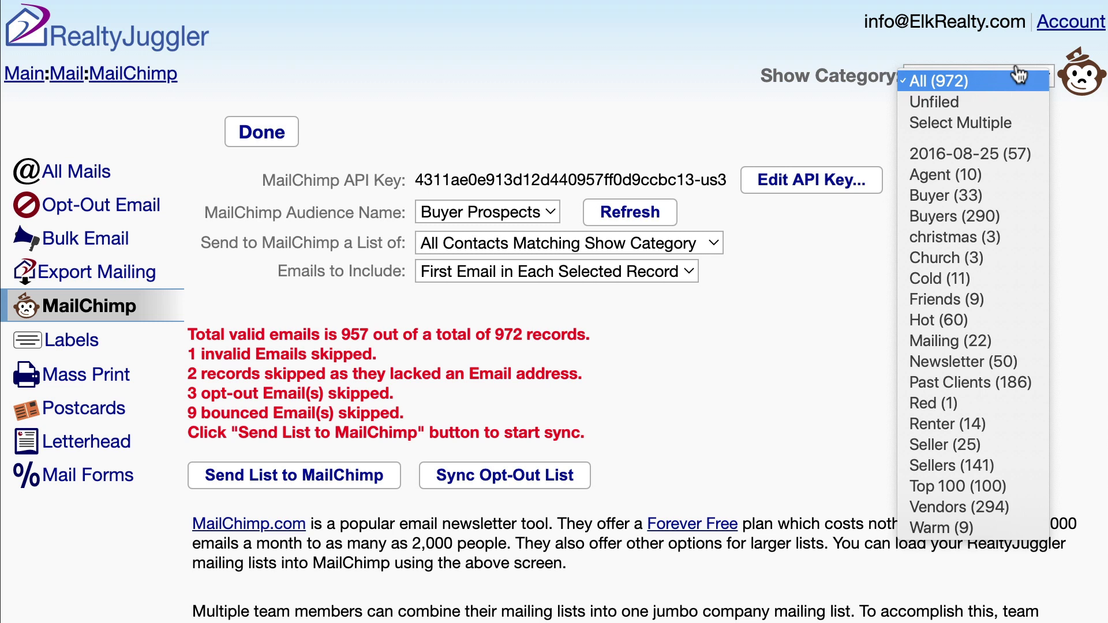
click(1032, 373)
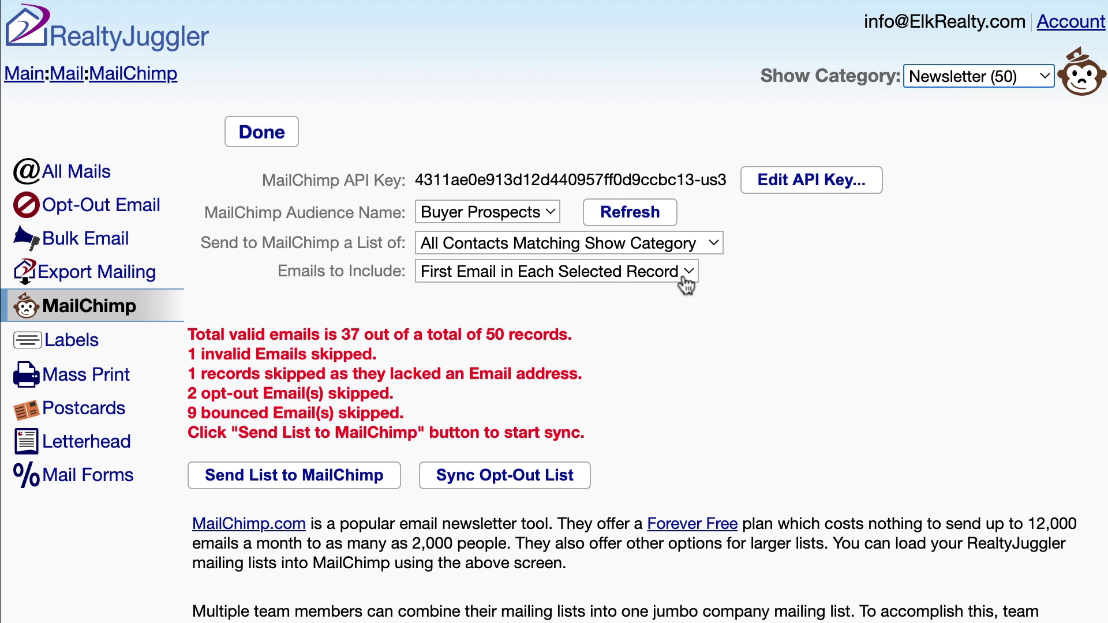
click(686, 282)
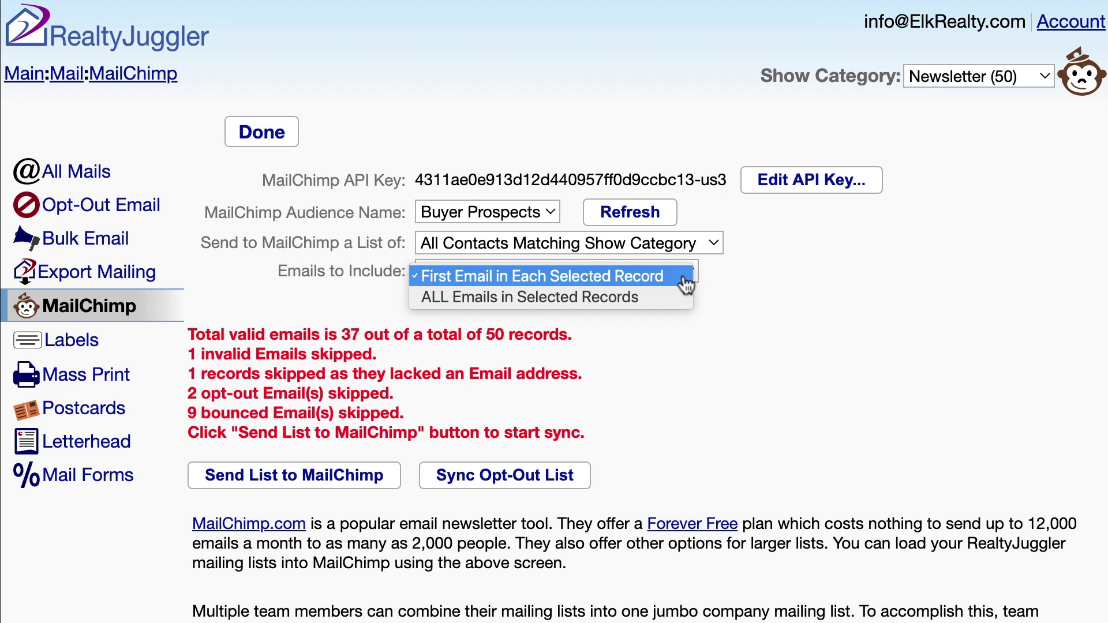
click(686, 277)
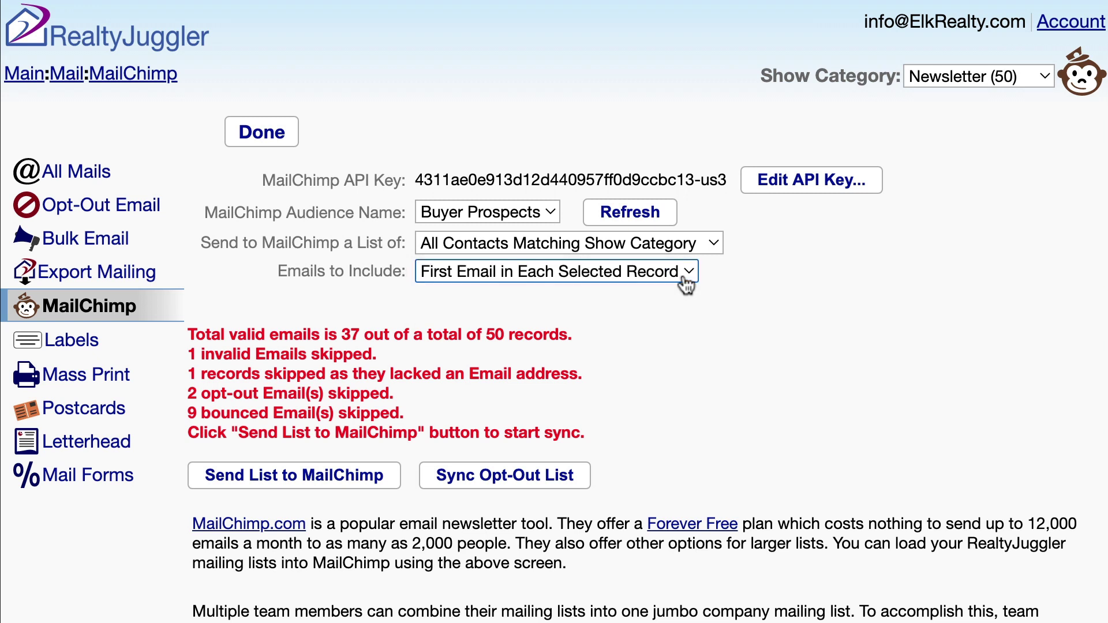
Step: Send the list to MailChimp and confirm sending the 37 email addresses
click(388, 482)
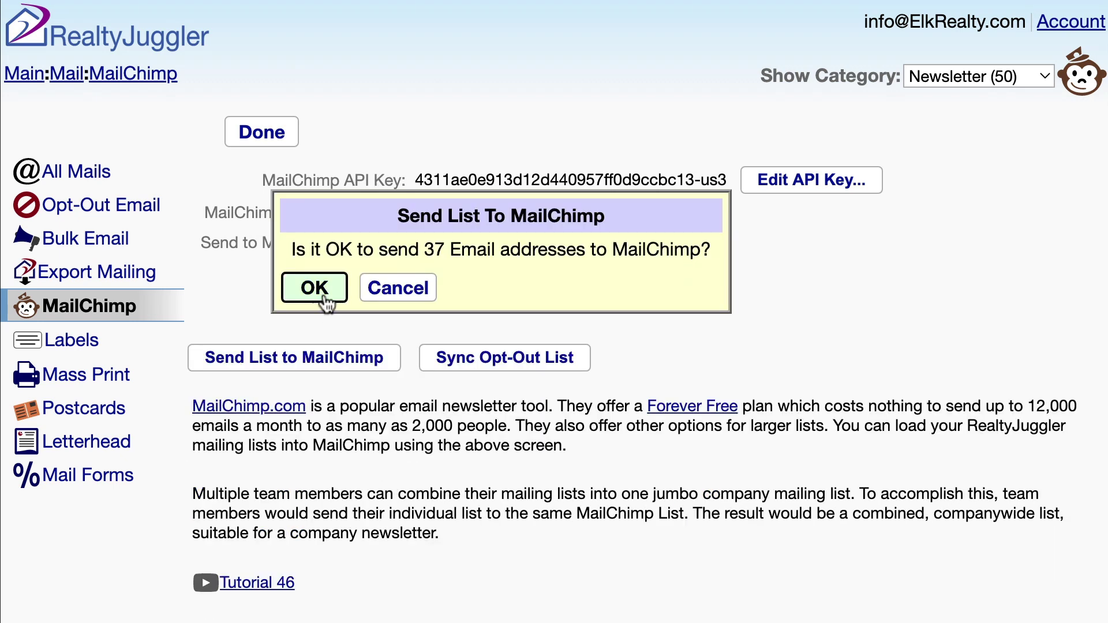
click(323, 295)
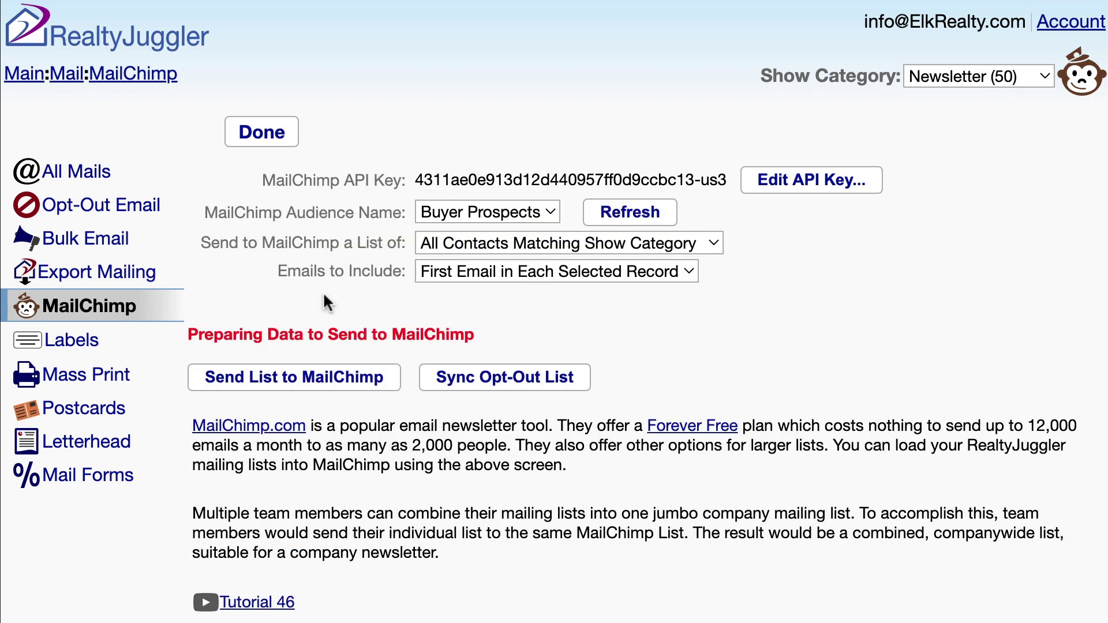